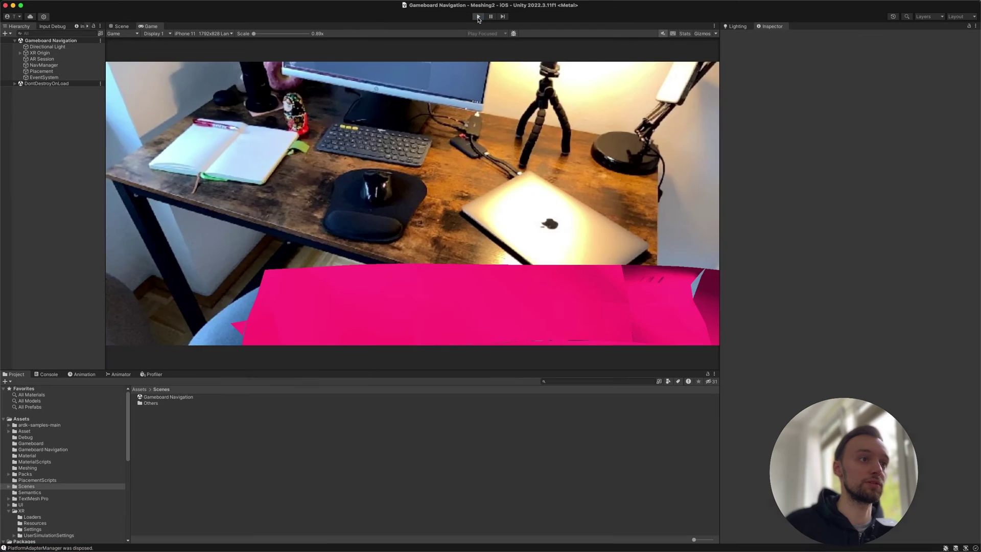
Step: Stop Play mode to end the Gameboard Navigation meshing preview
click(478, 17)
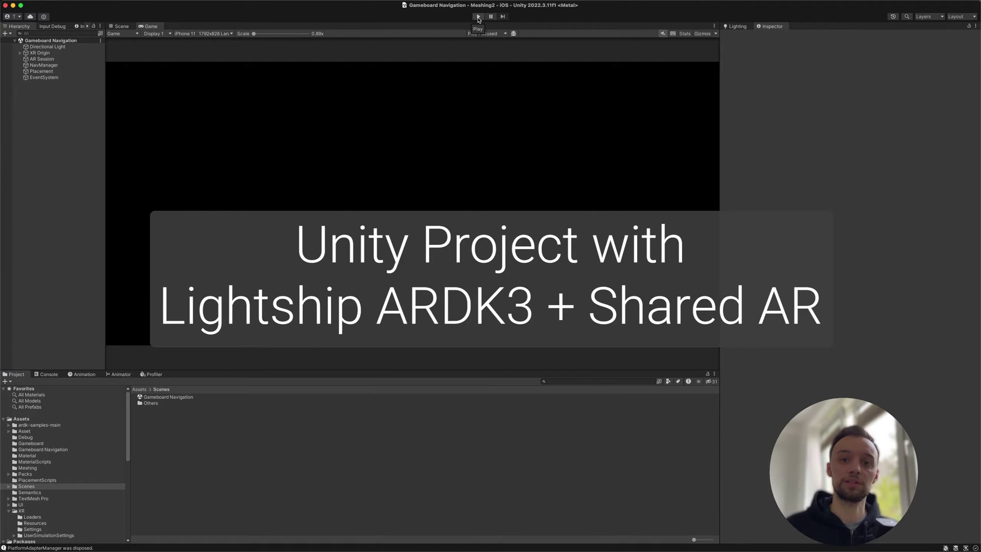
Step: Reveal the project's top-level Assets folder in Finder
click(23, 425)
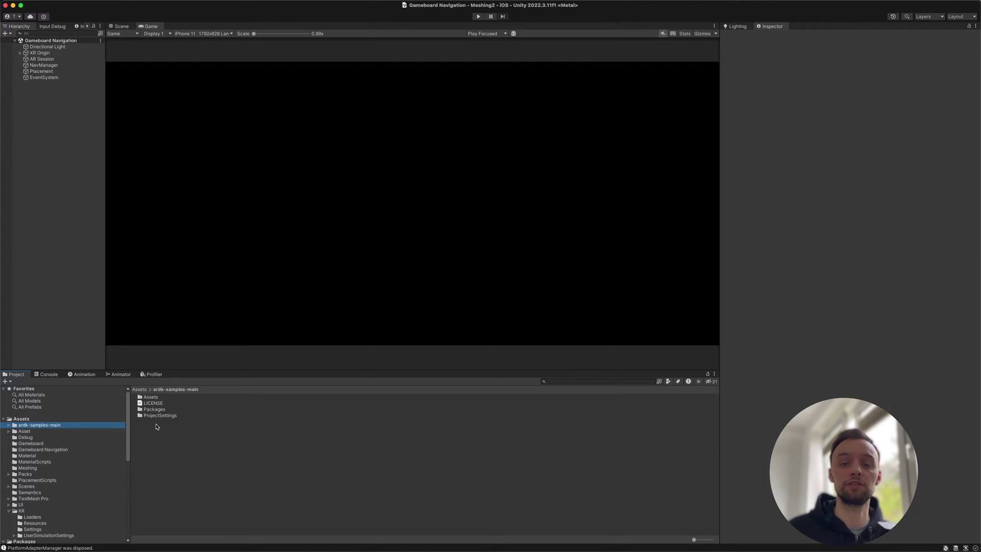
click(40, 419)
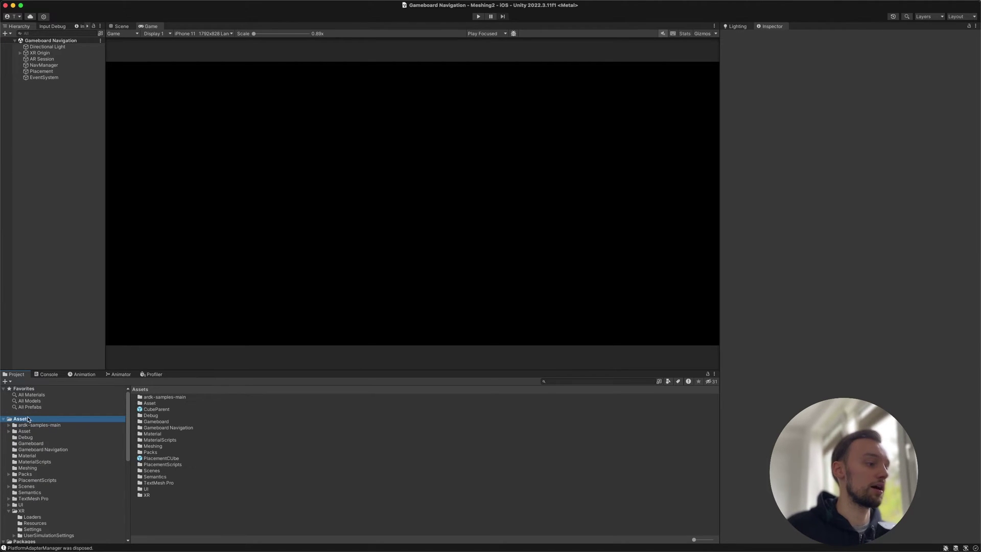
right_click(29, 419)
click(67, 307)
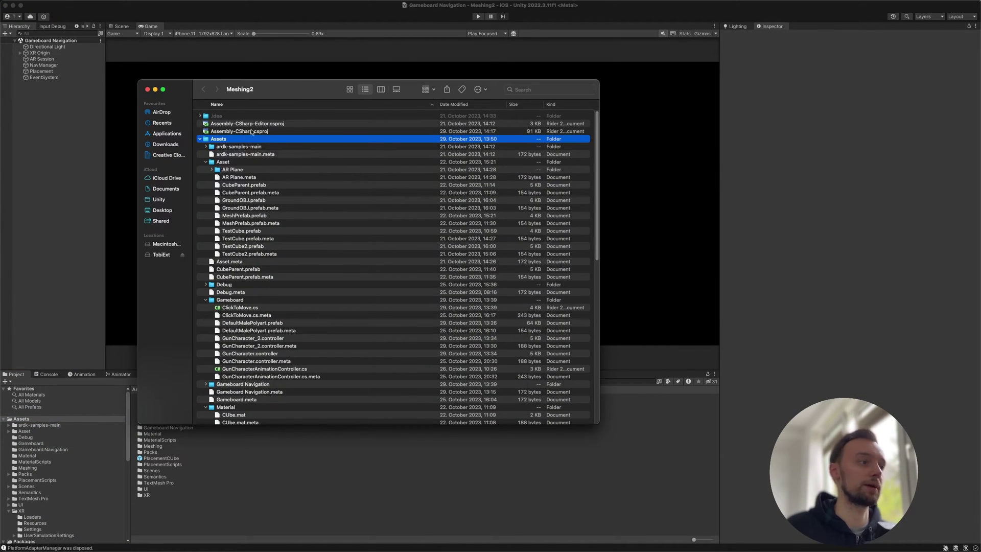
Step: Close Finder and open the Recording scene from ardk-samples-main Assets > Samples > Scanning > Scenes
click(147, 90)
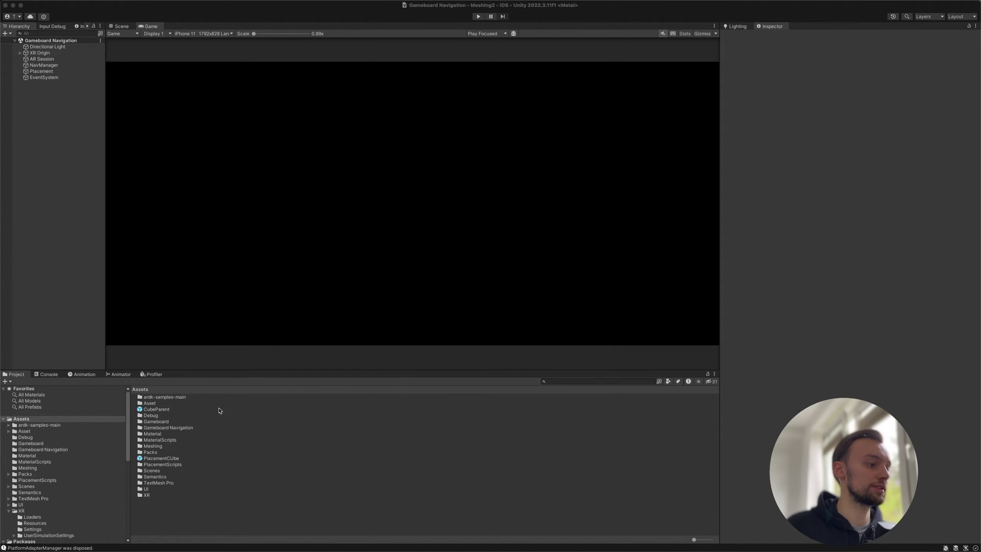
click(47, 425)
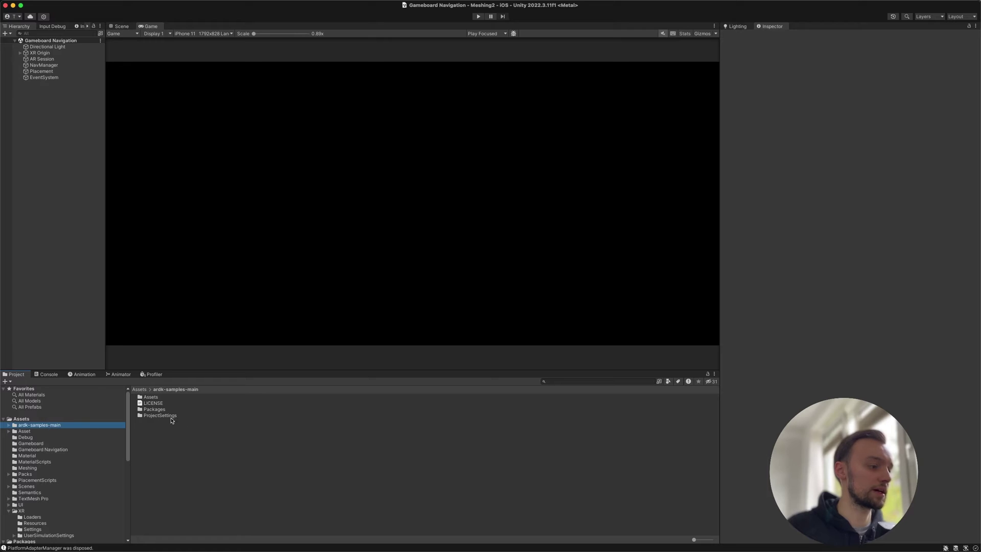
double_click(165, 398)
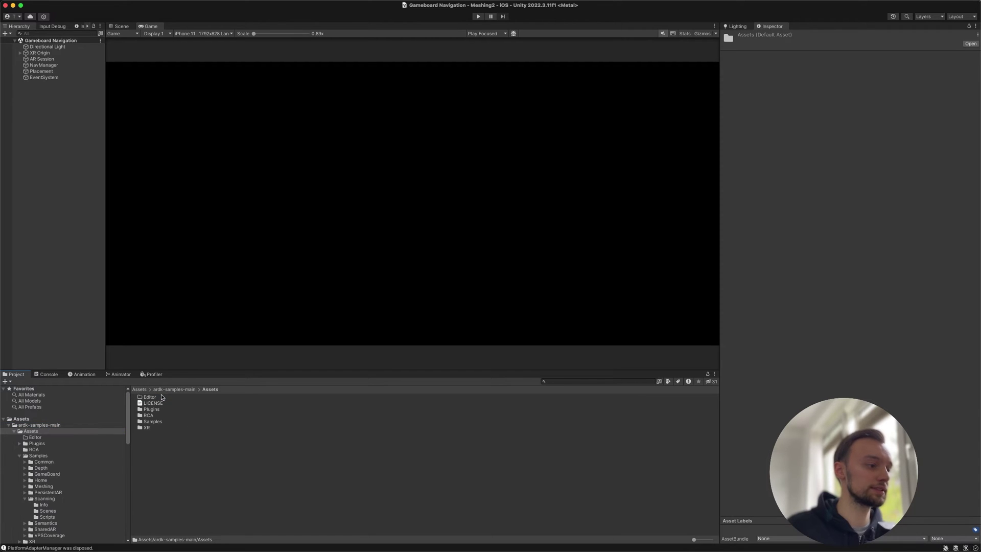
double_click(158, 422)
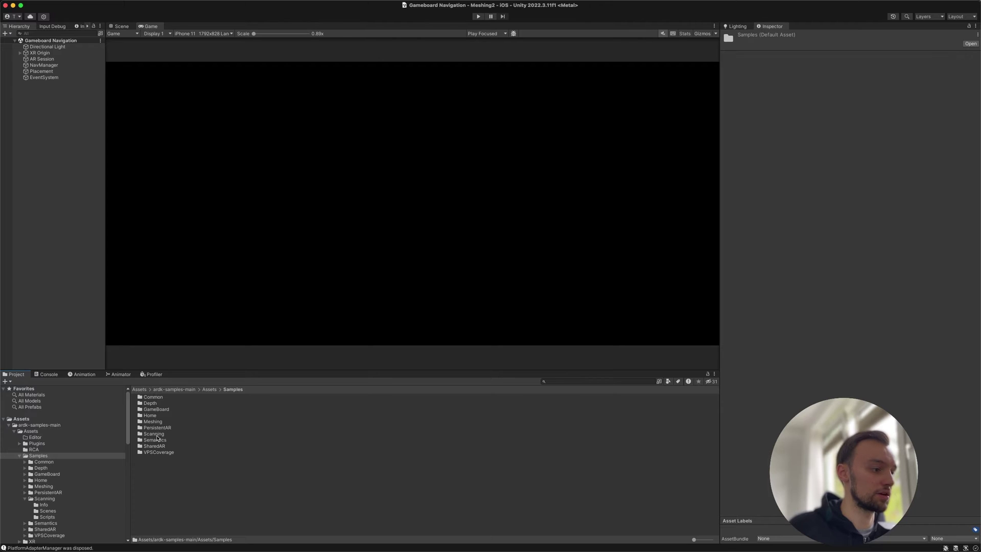
double_click(156, 434)
double_click(155, 403)
double_click(163, 398)
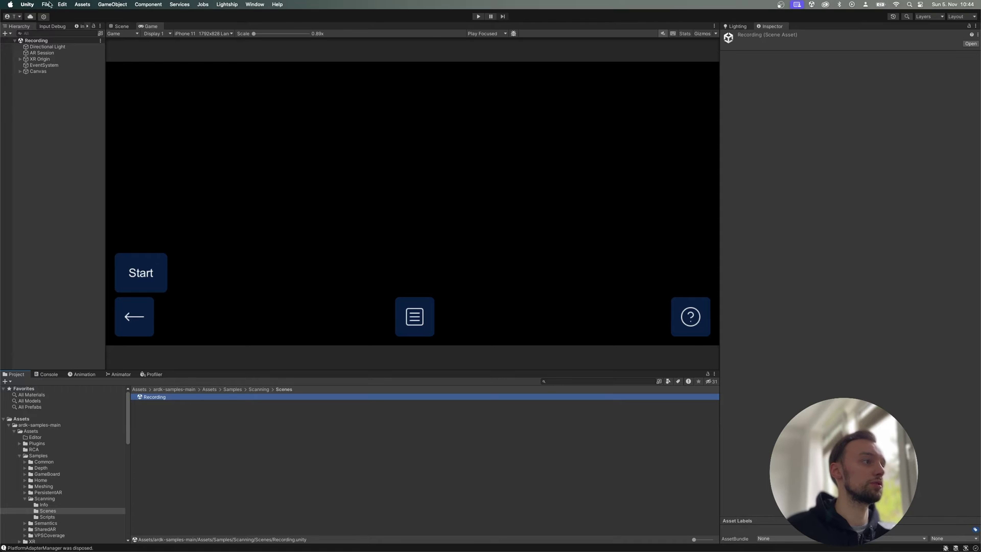
Step: Add the open Recording scene to the iOS scene list in Build Settings
click(45, 4)
click(51, 110)
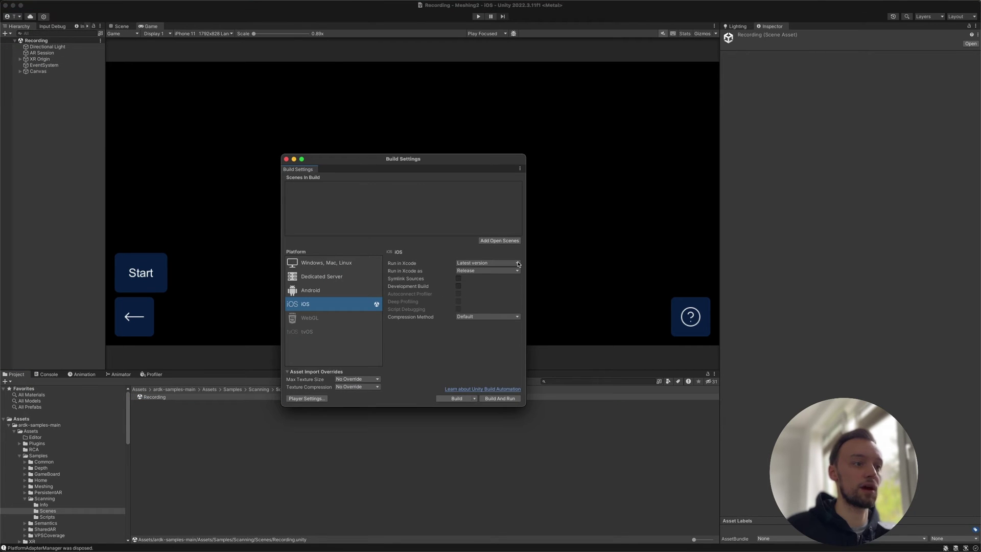
click(500, 241)
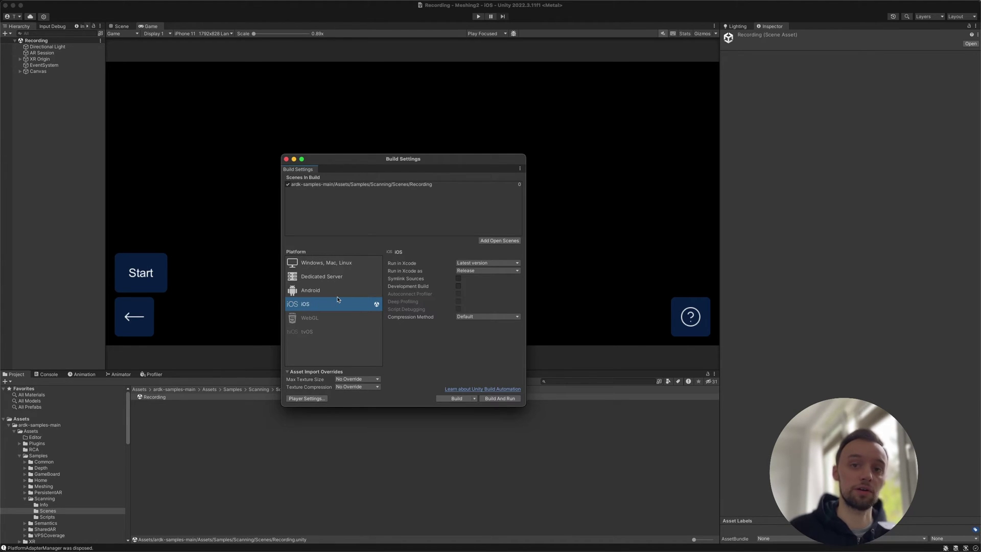
click(286, 159)
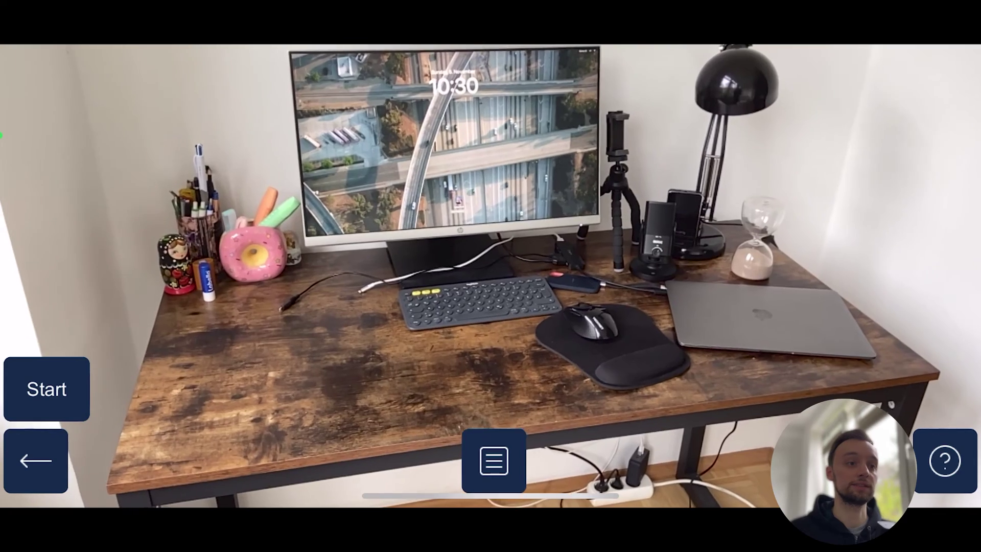
Step: Record a scan of the desk and the floor beneath it in the Lightship app
click(47, 389)
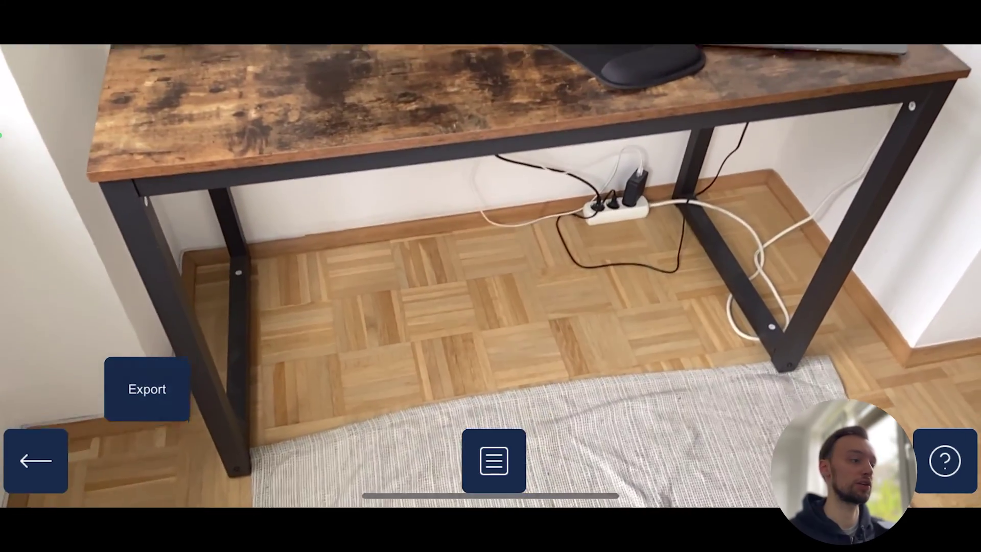
Step: Export the recorded desk scan to the phone
click(147, 389)
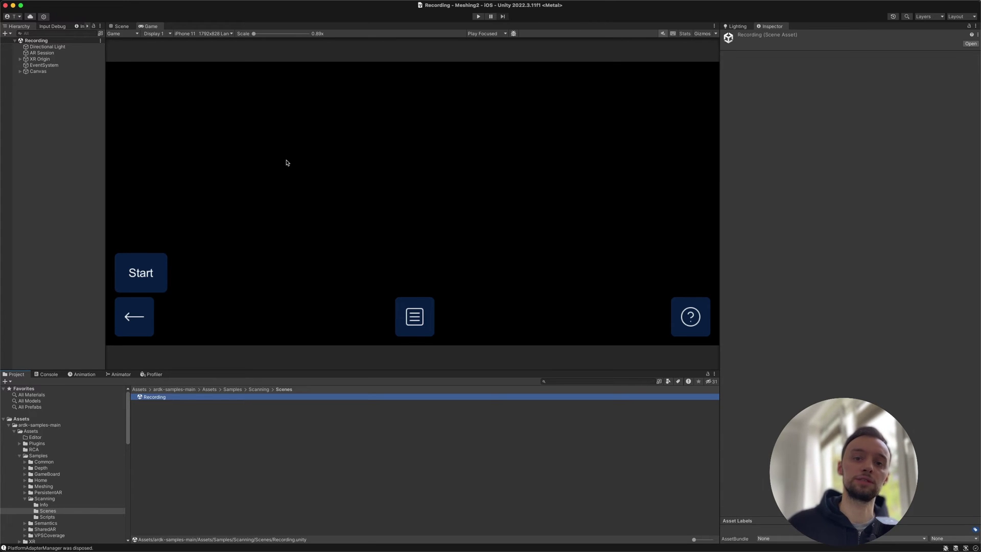
Step: Launch Xcode and position its welcome window over the Unity editor
click(287, 163)
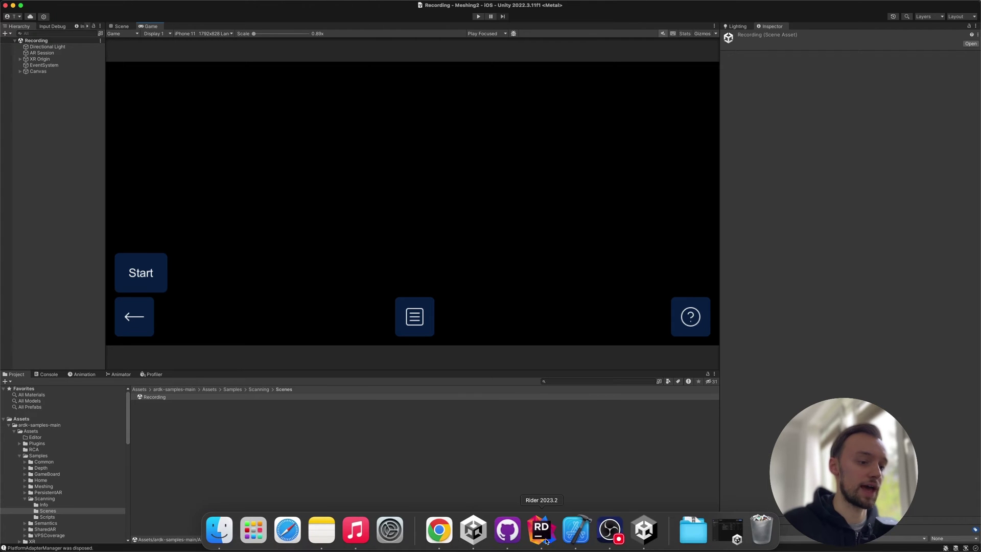
click(576, 536)
drag(345, 246, 375, 195)
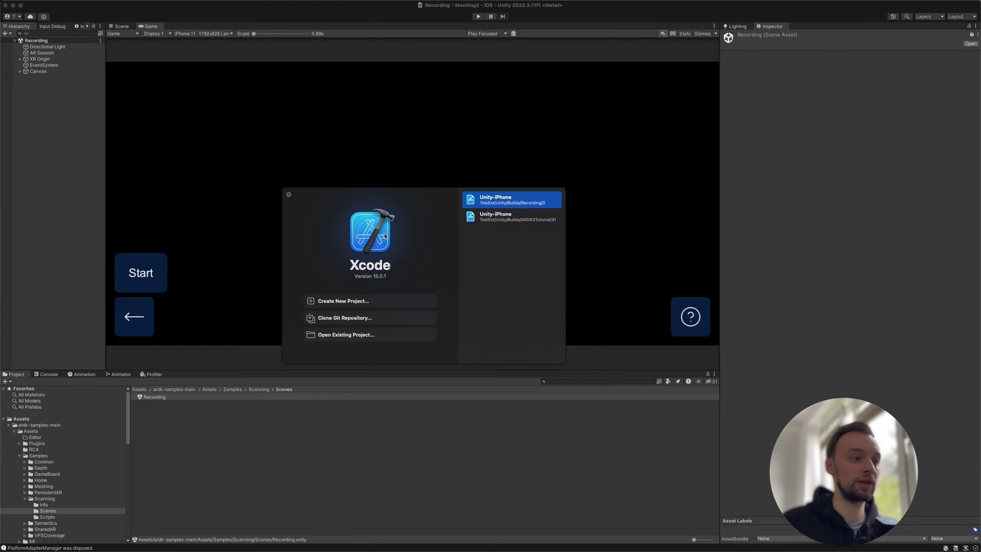
mouse_move(236, 3)
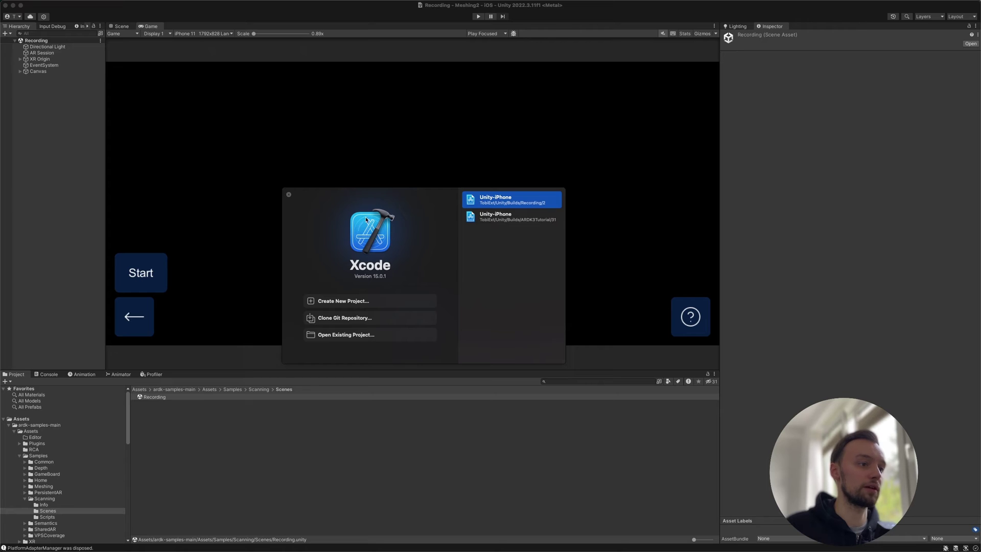
mouse_move(389, 204)
mouse_down()
mouse_move(391, 186)
mouse_move(394, 206)
mouse_up()
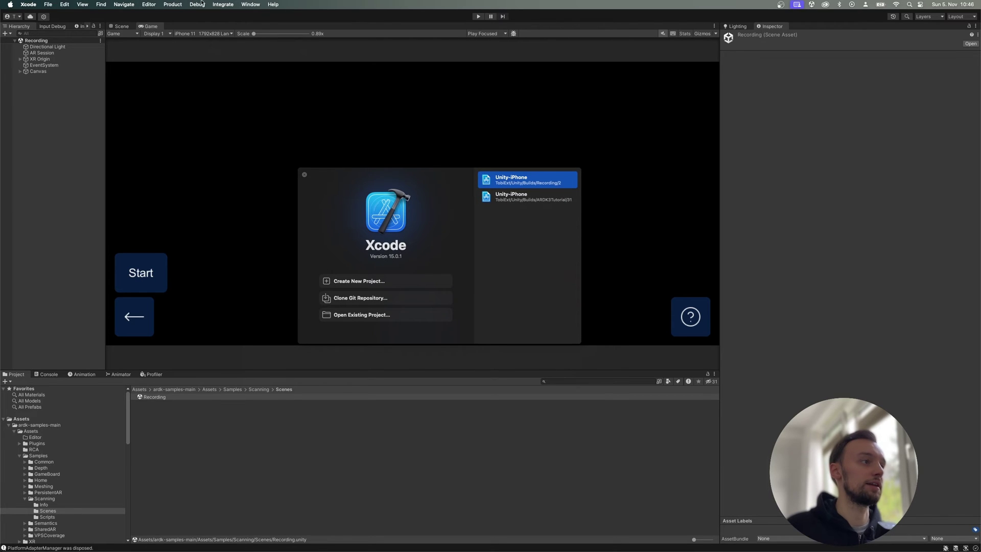
Step: Open Product > Destination > Manage Run Destinations to see the iPhone's installed apps
click(177, 4)
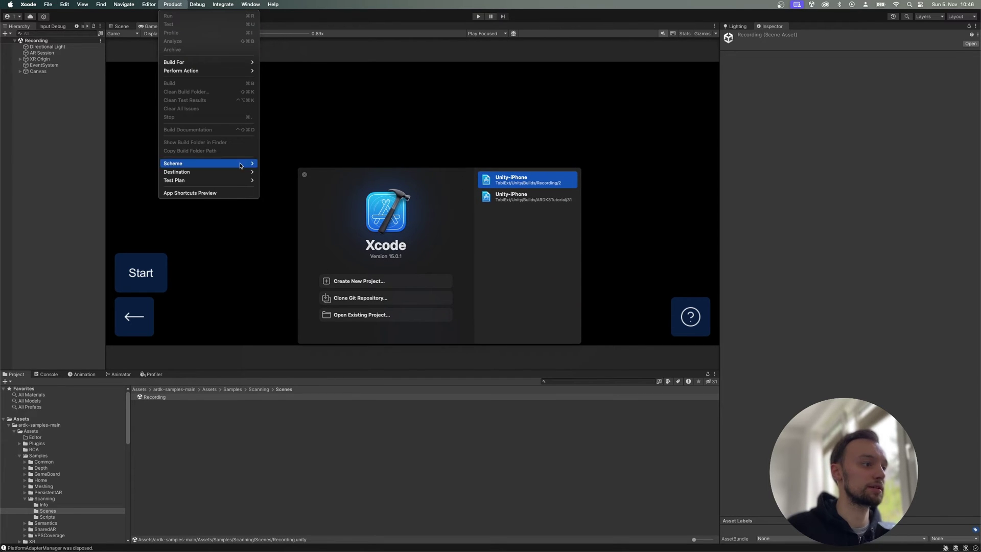
mouse_move(234, 177)
click(328, 236)
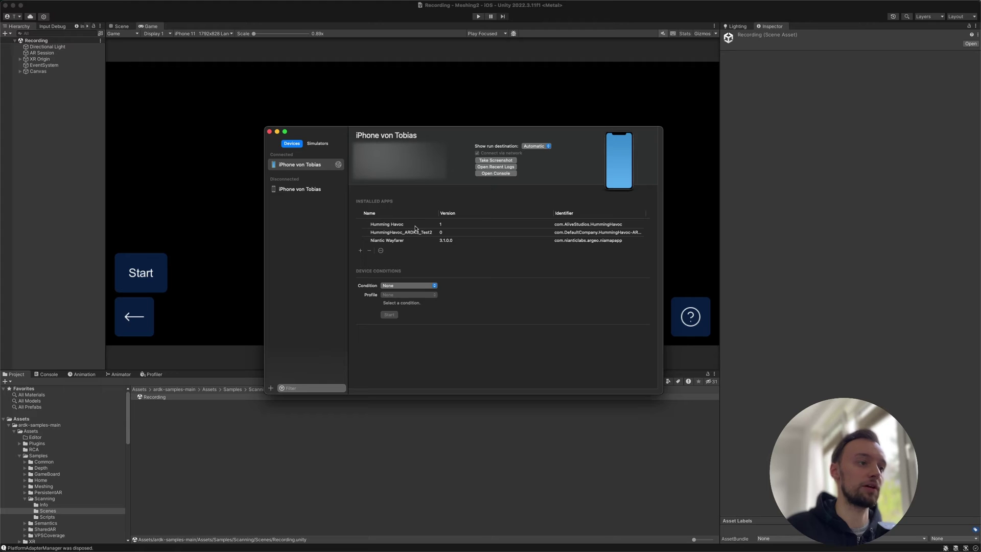
Step: Download the Humming Havoc app container from the iPhone and save it to Documents
click(414, 226)
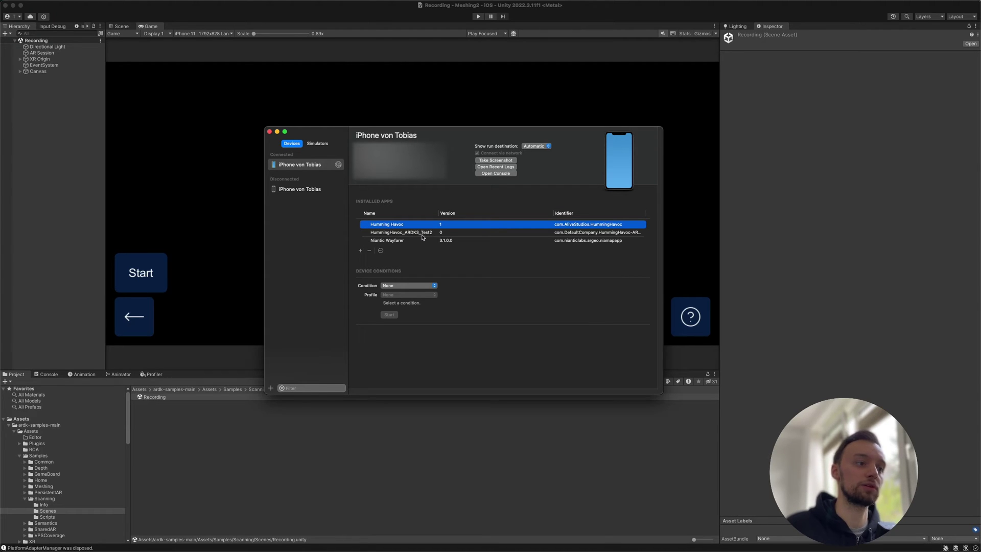
click(381, 251)
click(398, 269)
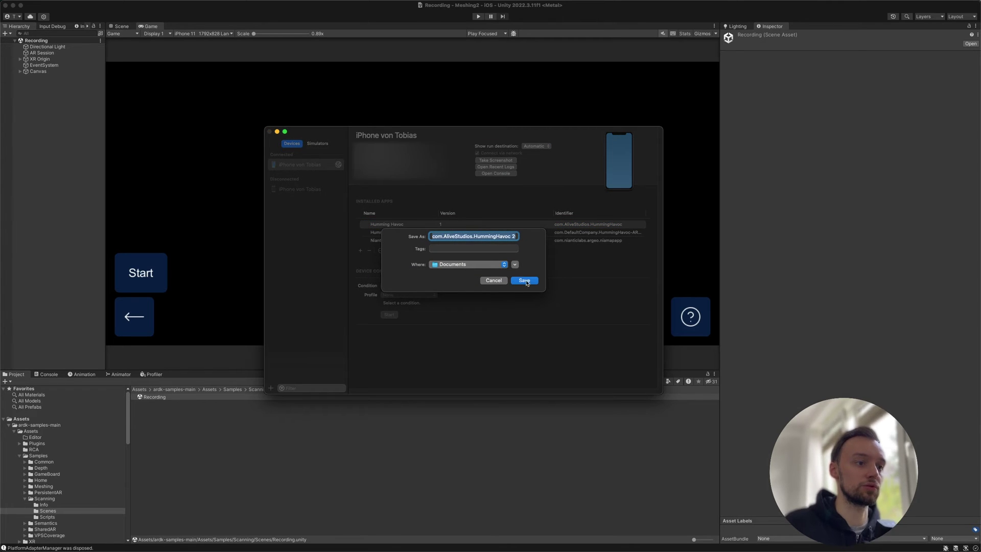
click(525, 280)
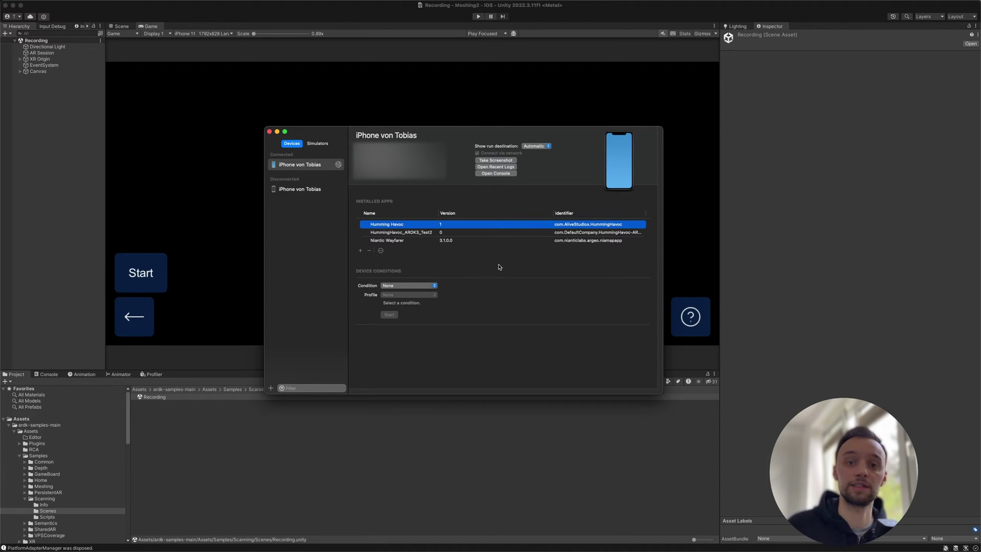
key(super+Tab)
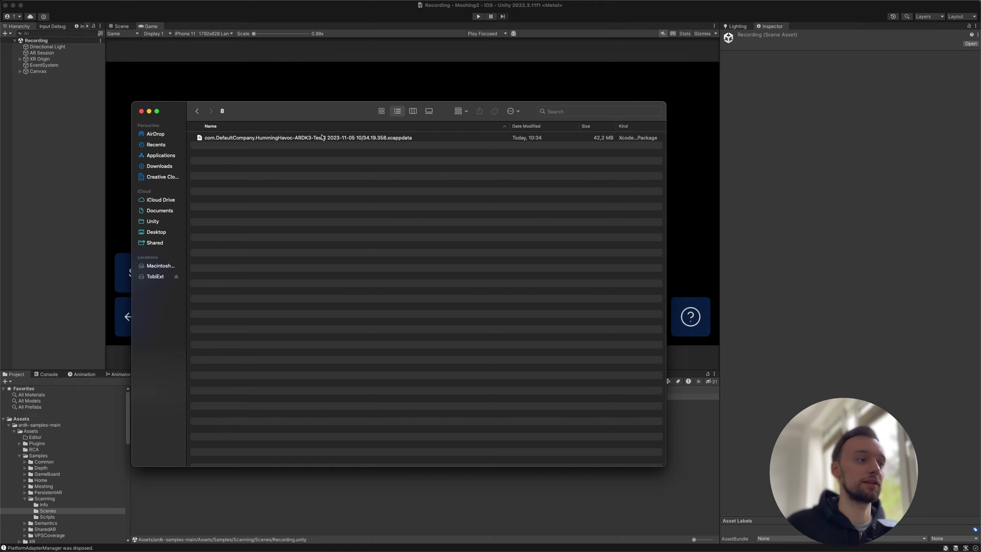
Step: Show the package contents of the saved .xcappdata container
right_click(309, 138)
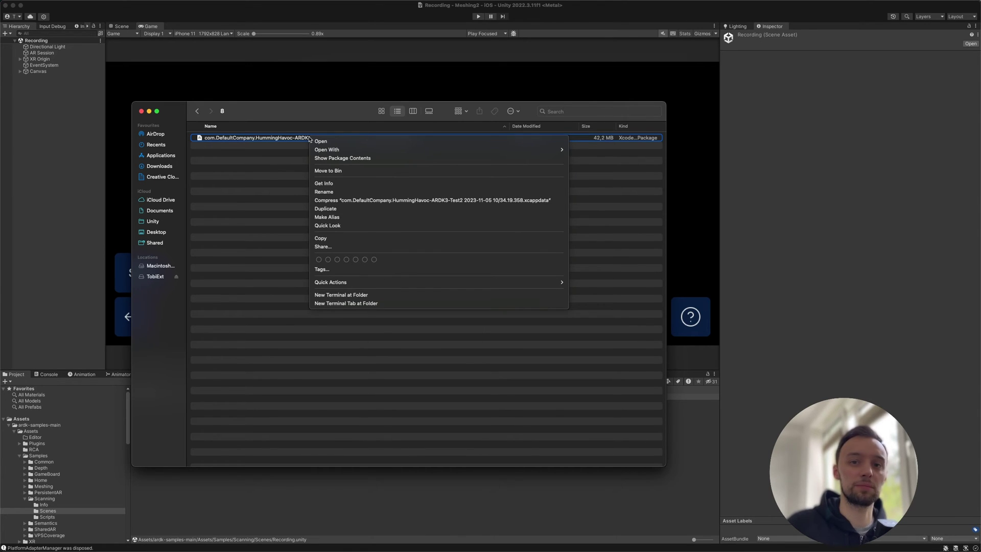
key(Escape)
click(270, 140)
right_click(268, 141)
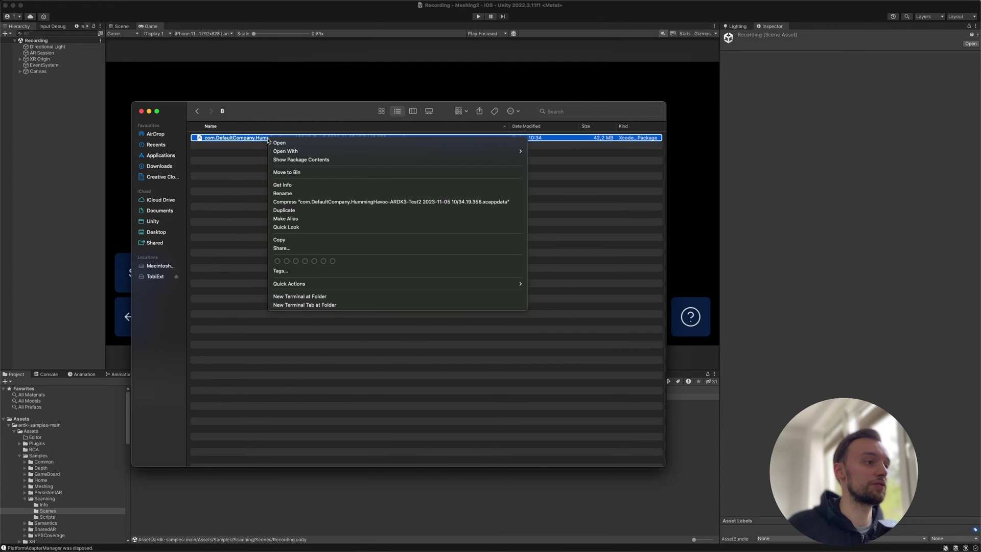
mouse_move(280, 151)
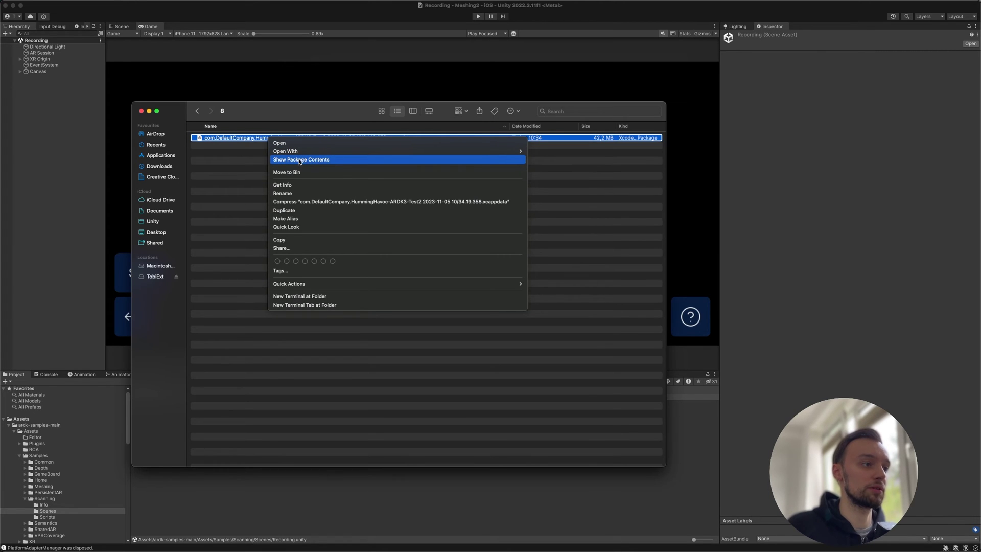
click(299, 160)
Step: Browse AppData > Documents > scankit to the Tuj5v9VkJei2 chunk_0.tgz, then go back to LightShip_playback
click(228, 138)
double_click(228, 138)
double_click(229, 139)
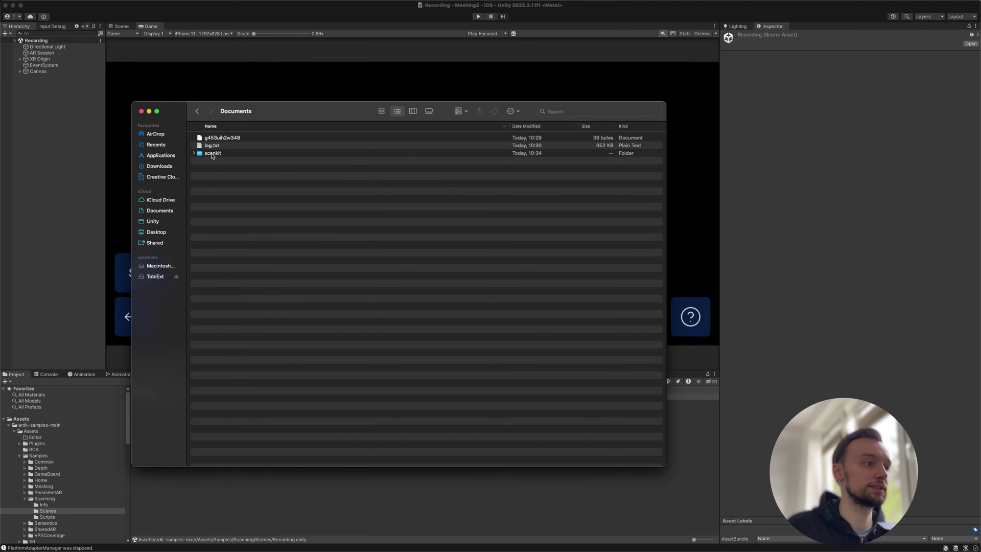
double_click(213, 154)
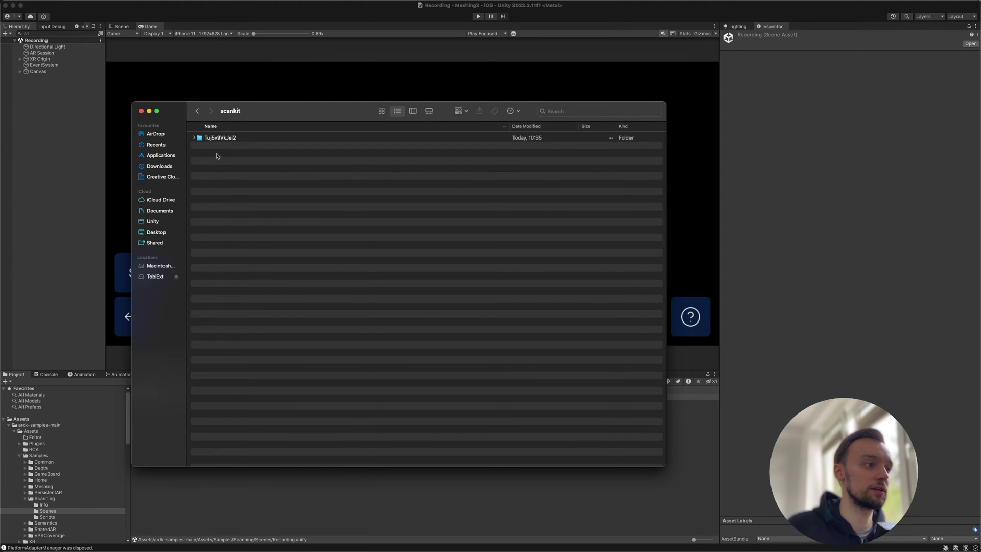
click(195, 138)
click(255, 141)
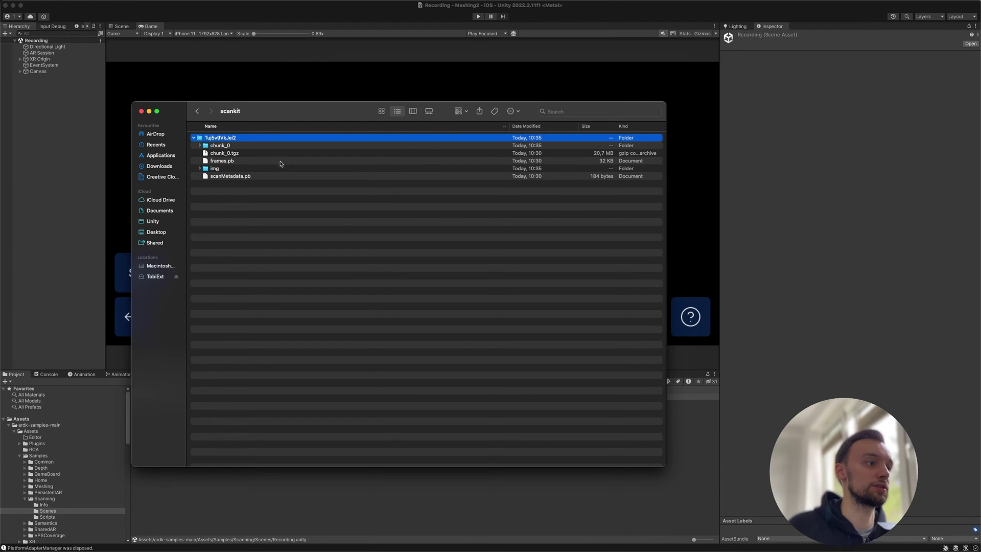
click(231, 156)
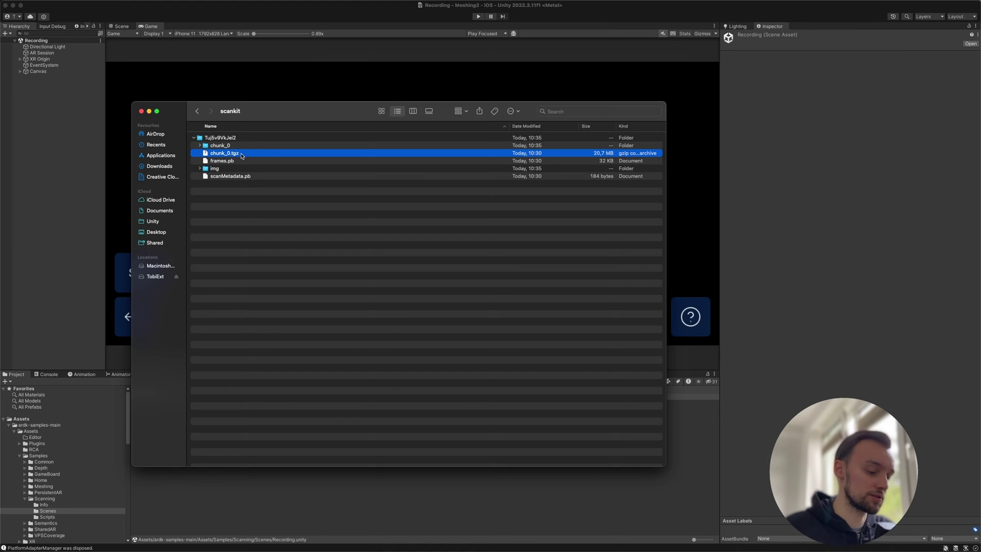
click(197, 111)
click(198, 111)
Step: Create a new folder named Desk_Horizontal_2 inside LightShip_playback and open it
click(198, 112)
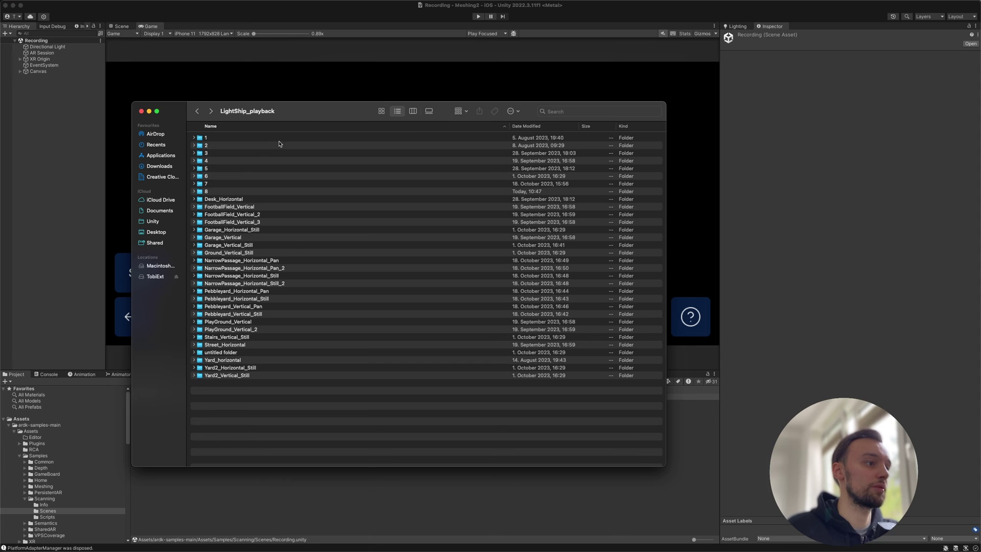
right_click(275, 415)
click(300, 419)
text(Desk)
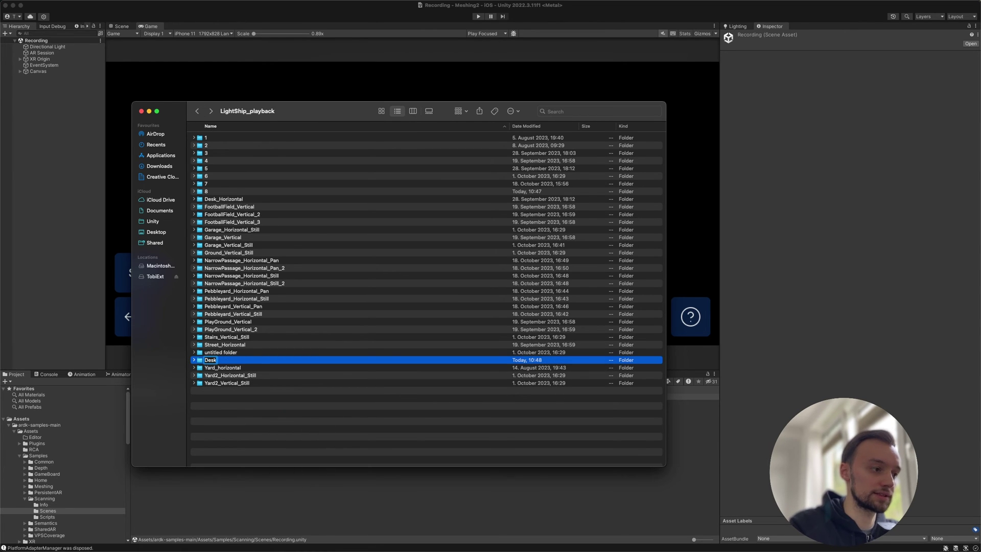
text(_Hor)
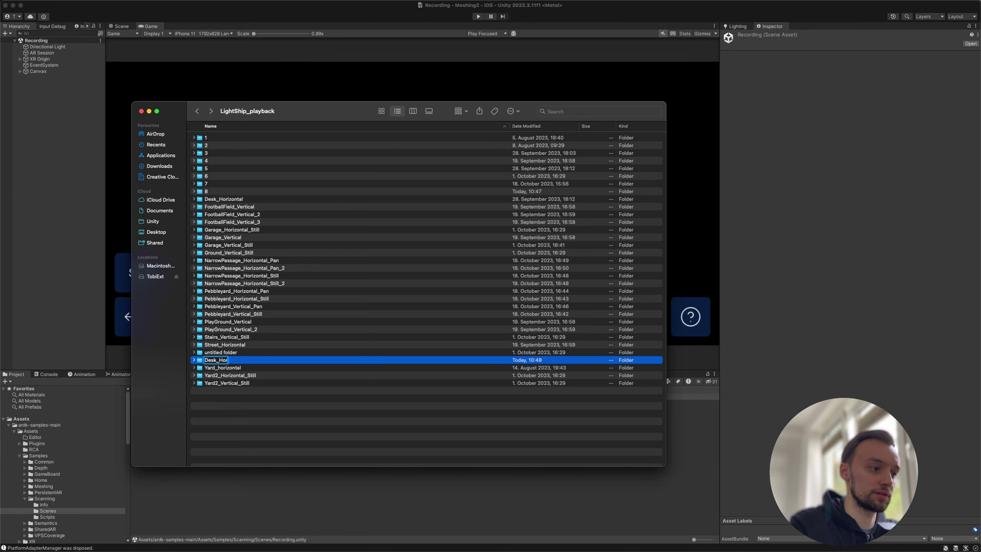
text(zizontal_2)
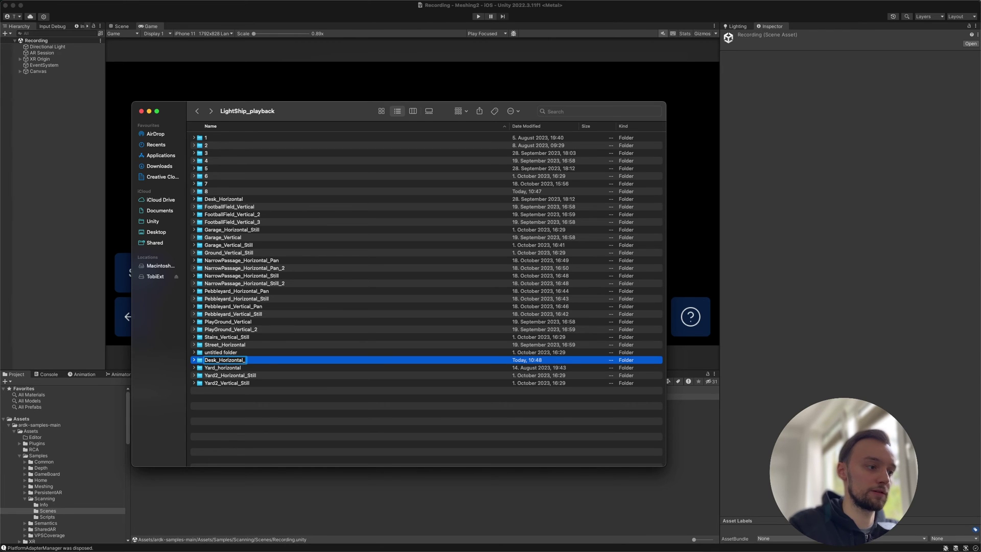
key(Return)
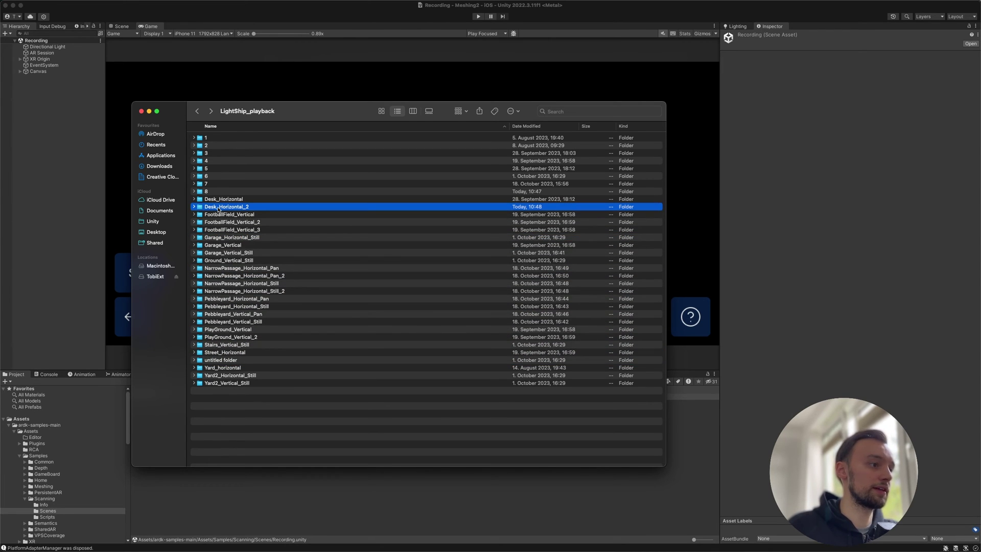
key(super+Down)
Step: Extract chunk_0.tgz with Archive Utility and expand the chunk_0 folder to select capture.json
right_click(224, 138)
mouse_move(235, 152)
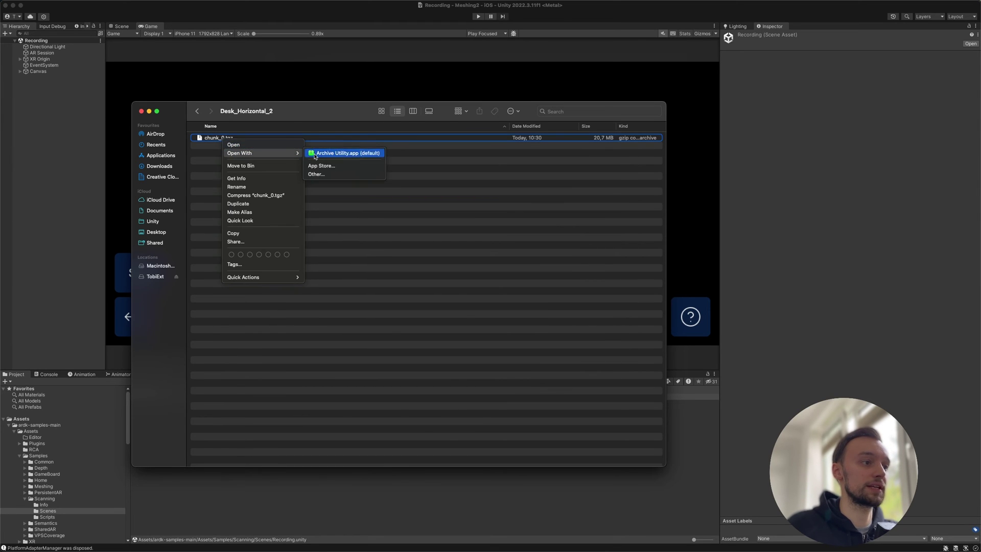
click(314, 153)
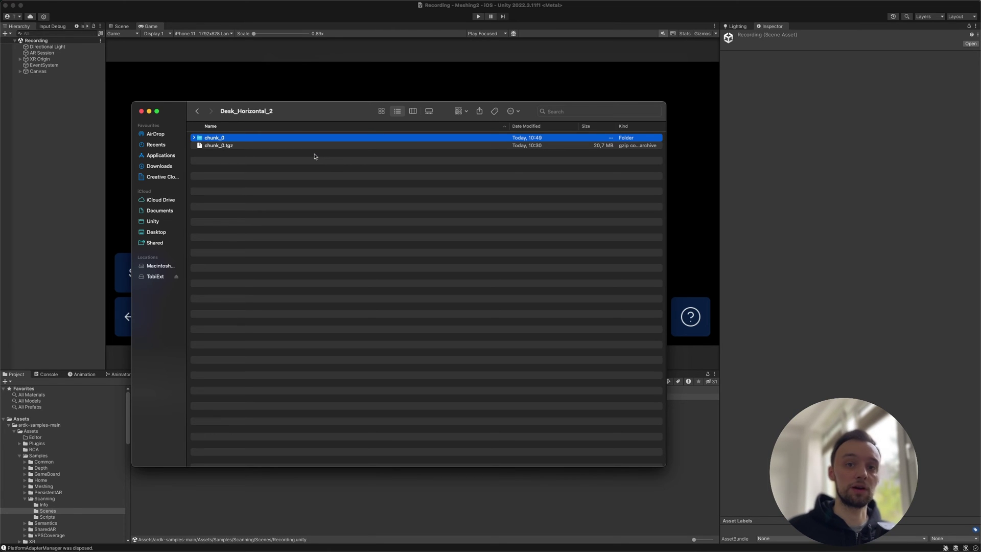
click(193, 138)
click(219, 147)
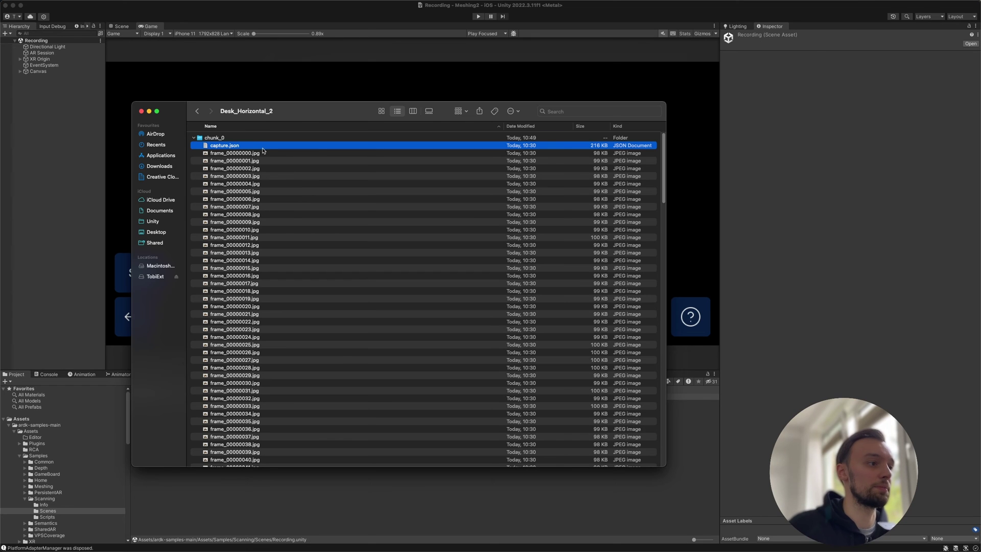
Step: Quick Look frame_00000000.jpg and the following frames, then close the Finder window
click(251, 153)
key(space)
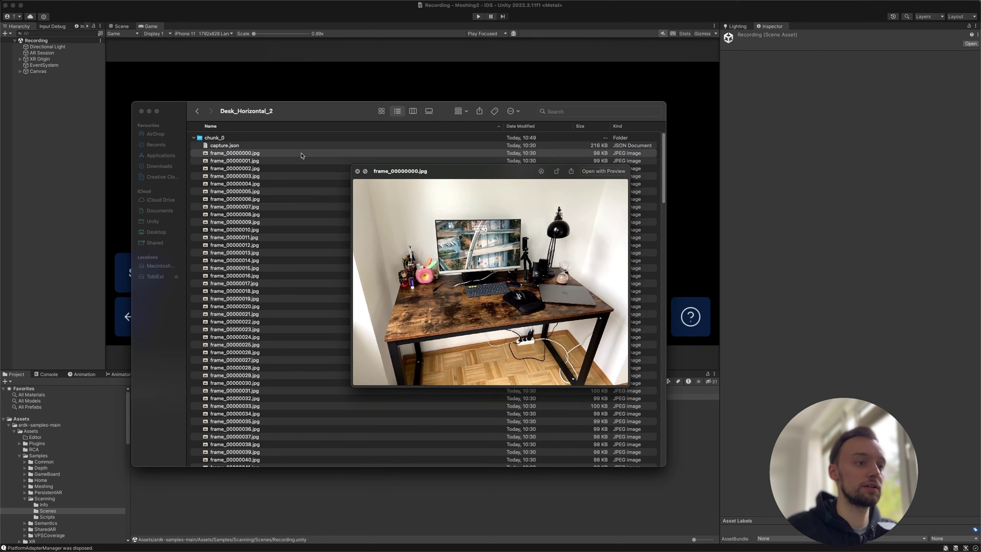
key(Down)
key(Down)
key(Down)
key(Down)
key(Down)
key(Down)
key(Down)
key(Down)
key(Down)
key(Down)
key(Down)
key(Down)
key(Down)
key(Down)
key(Down)
key(Down)
key(Down)
key(Down)
key(space)
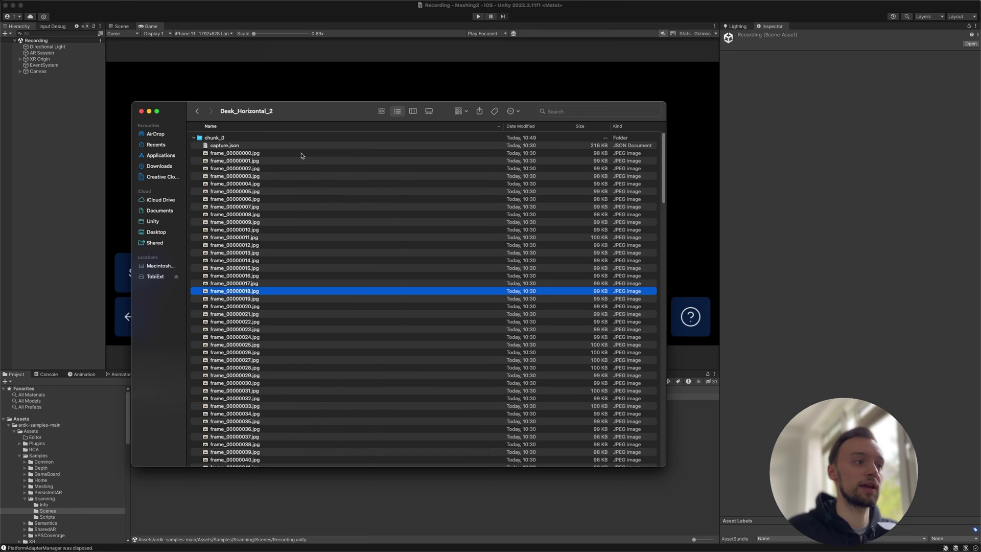
click(72, 105)
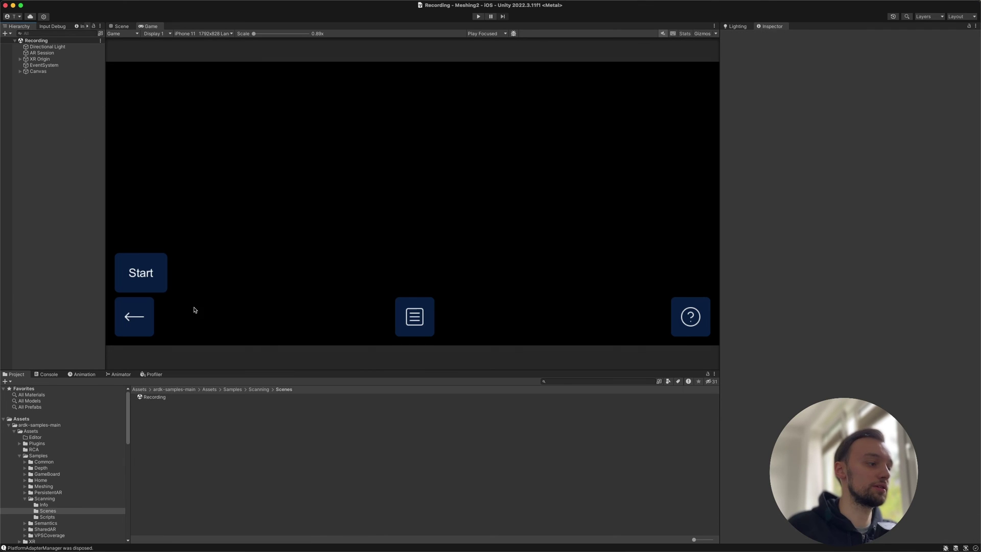
Step: Open the Gameboard Navigation scene from the Scenes folder in the Project panel
click(9, 425)
scroll(65, 446, down, 2)
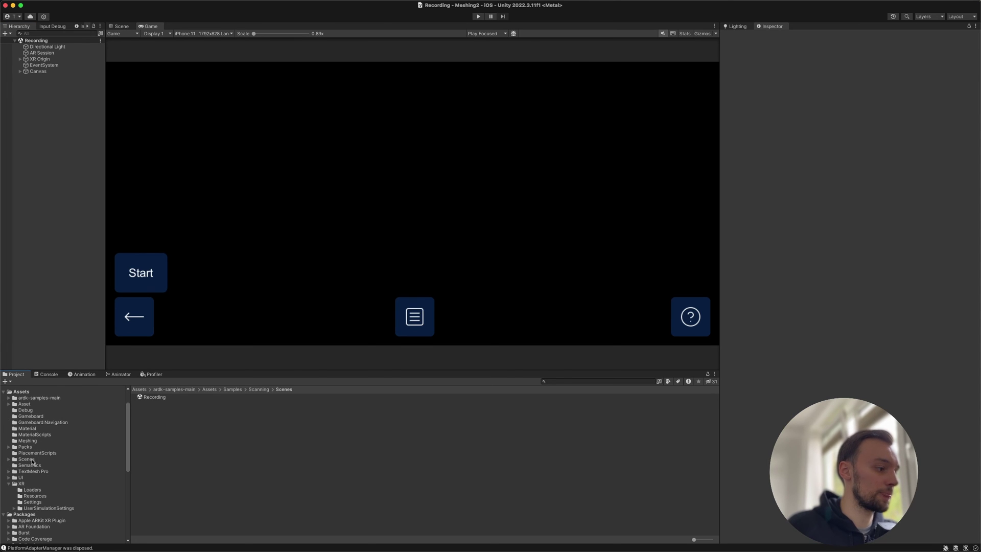
click(31, 459)
double_click(183, 399)
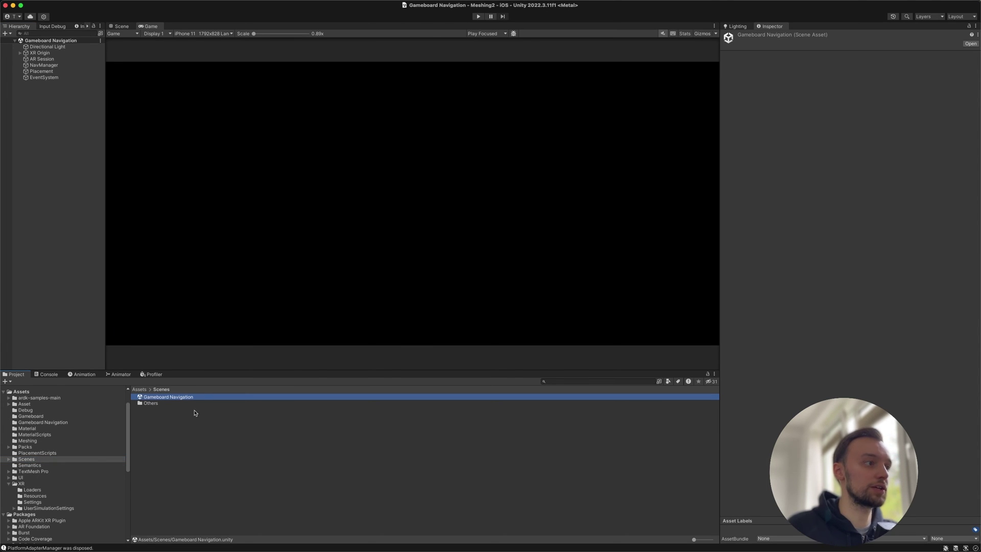
Step: Bring up Lightship Settings from the Lightship menu
mouse_move(225, 1)
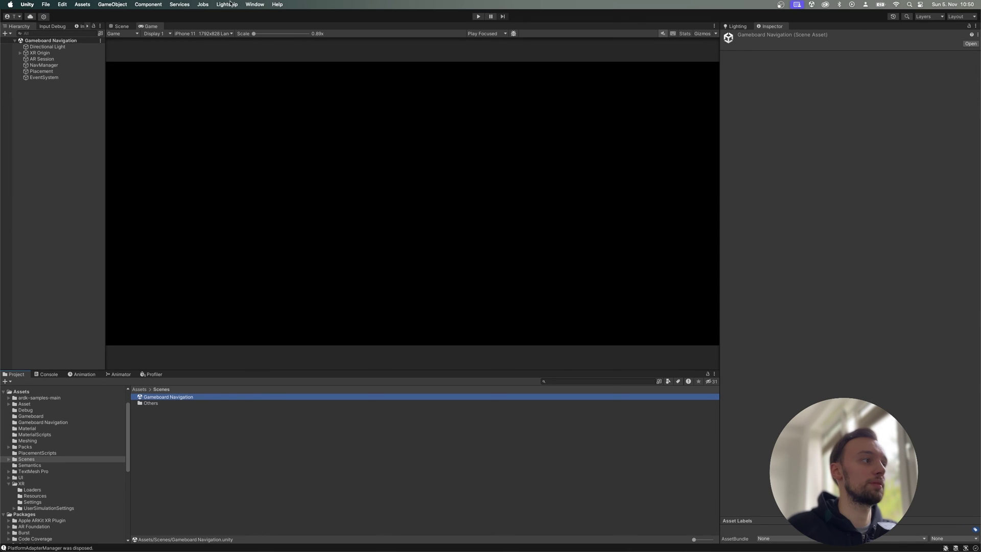
click(231, 4)
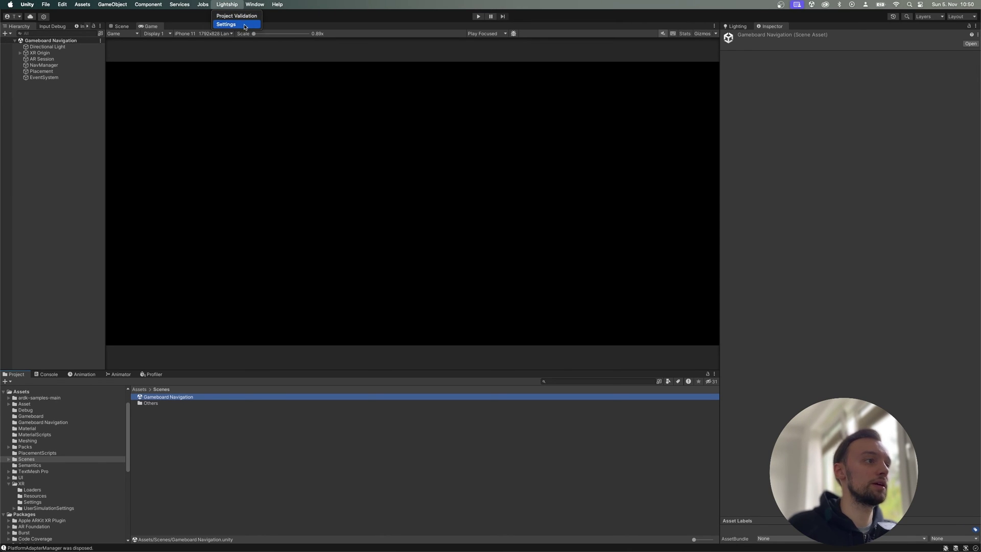
click(228, 27)
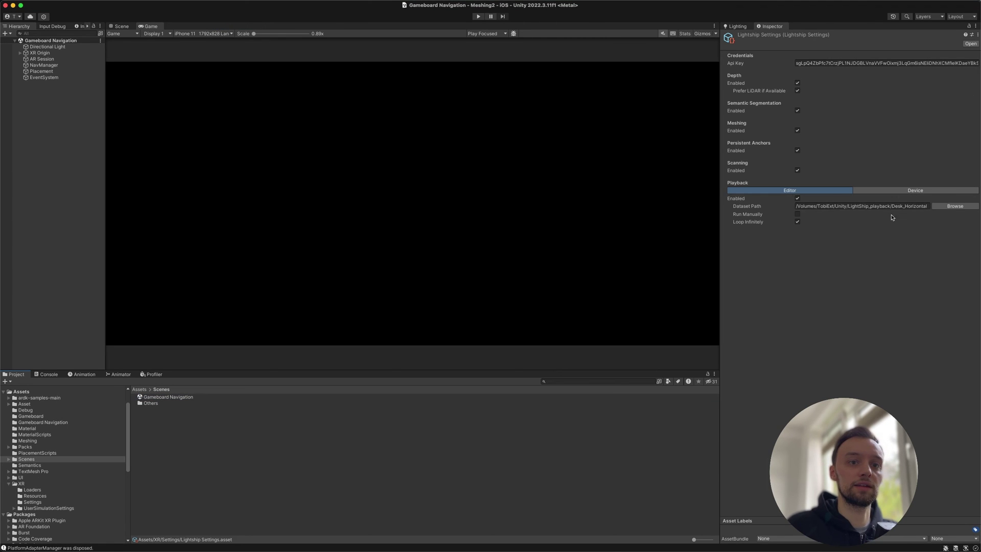
Step: Set the playback Dataset Path to LightShip_playback/Desk_Horizontal_2/chunk_0
click(782, 210)
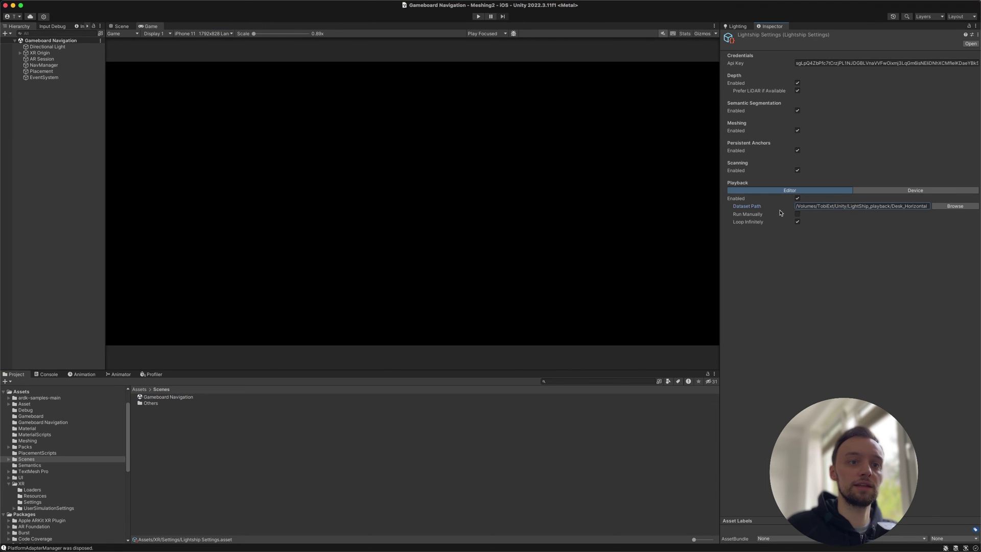
click(932, 209)
click(514, 118)
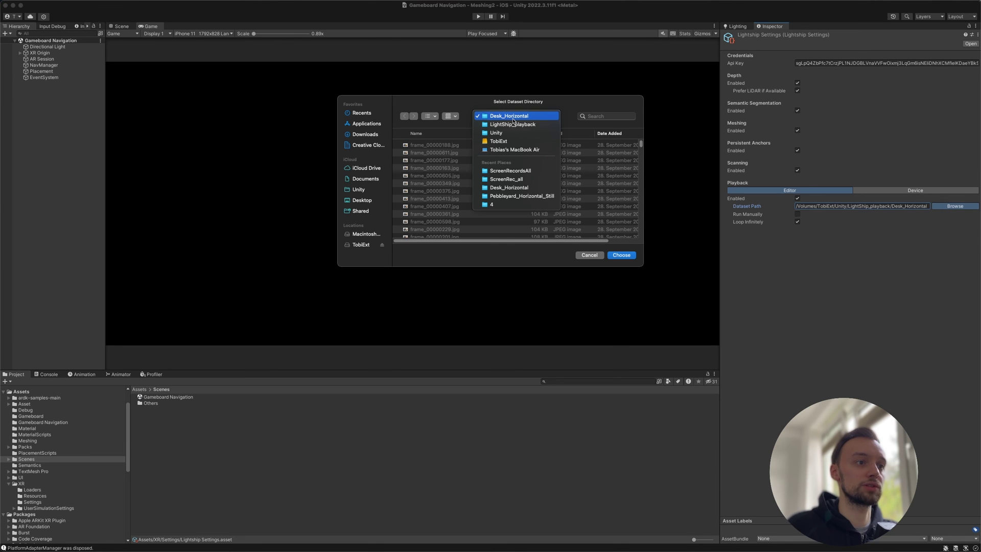
click(513, 125)
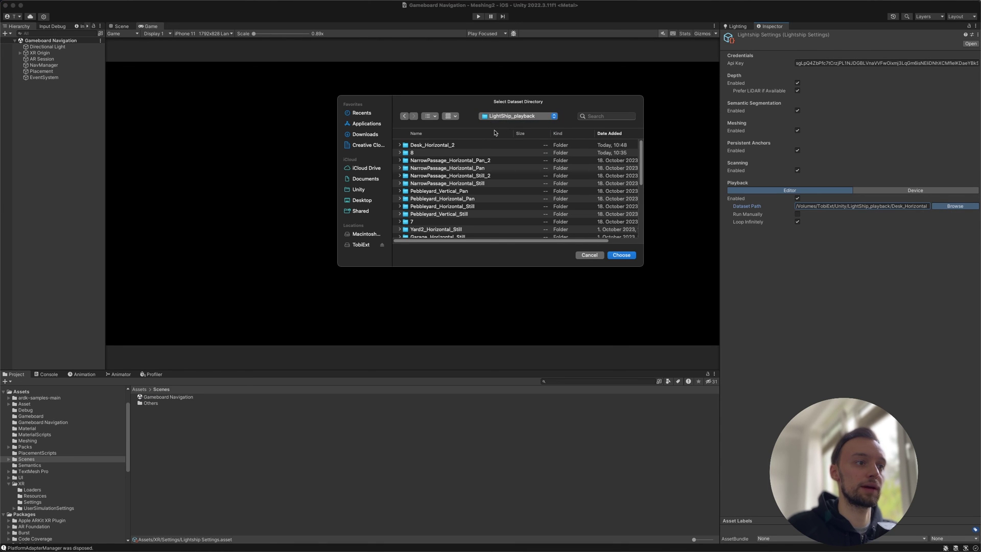
double_click(431, 146)
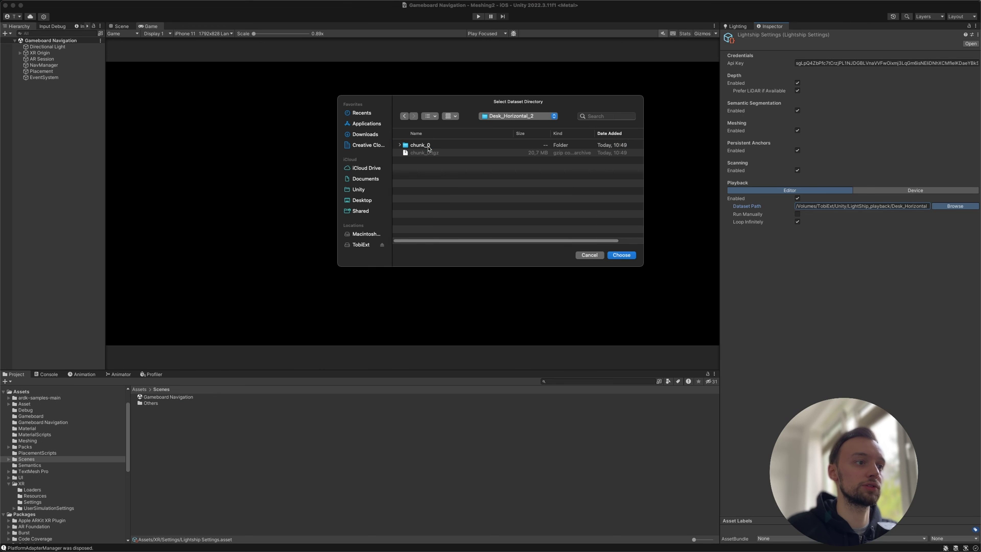
double_click(428, 145)
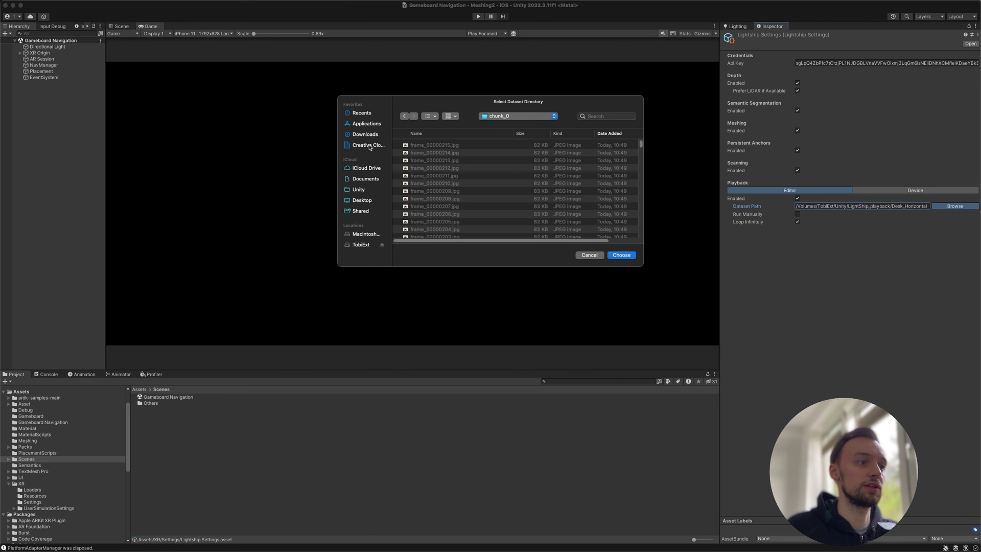
click(620, 255)
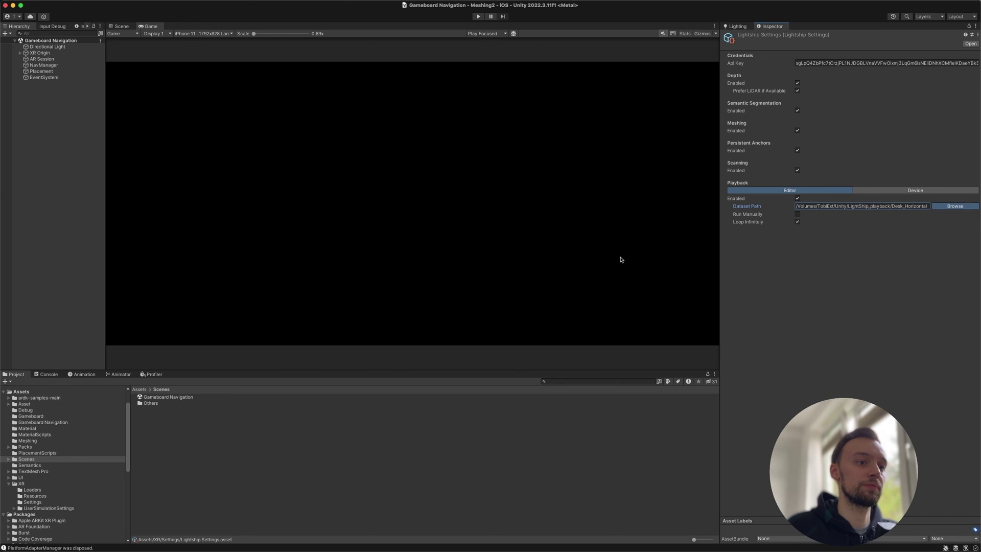
click(477, 17)
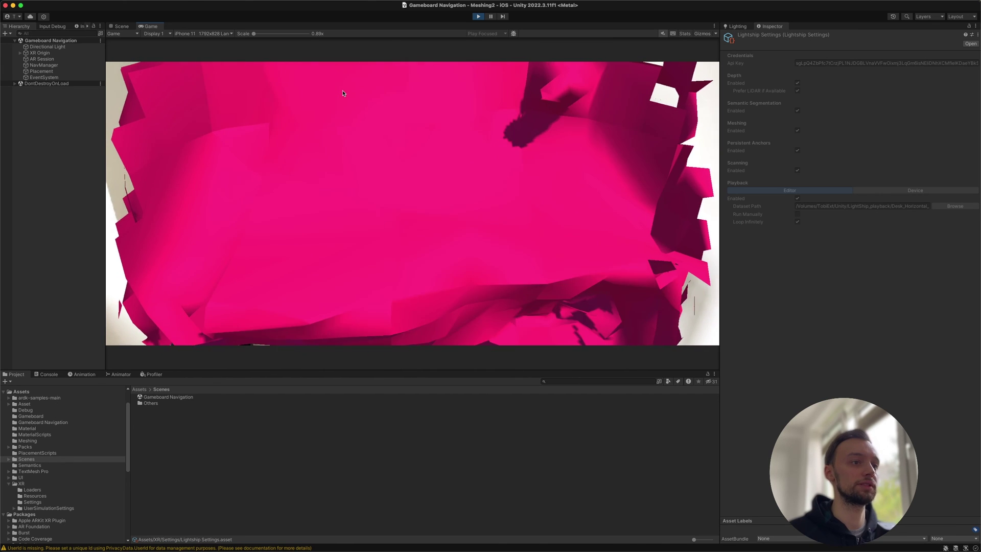
click(407, 203)
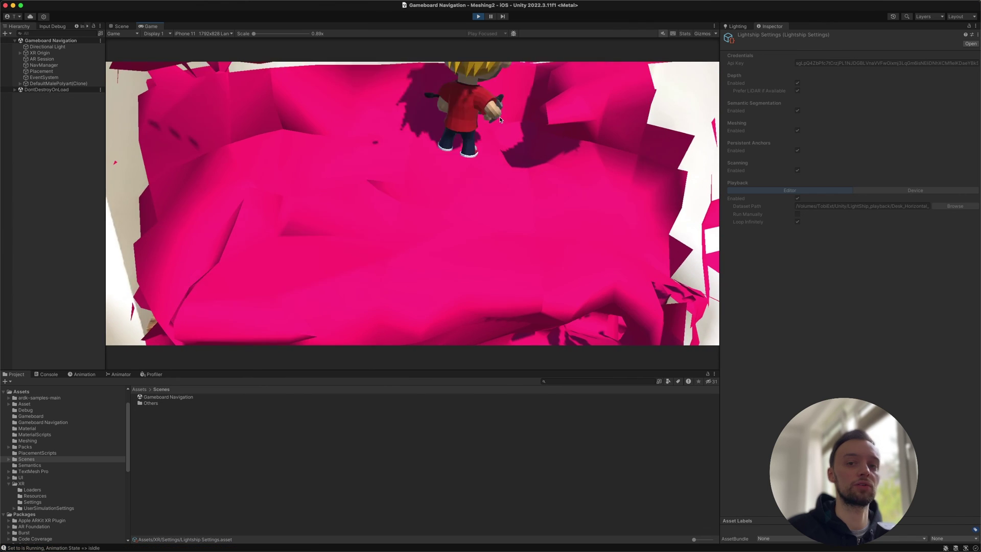
key(super+p)
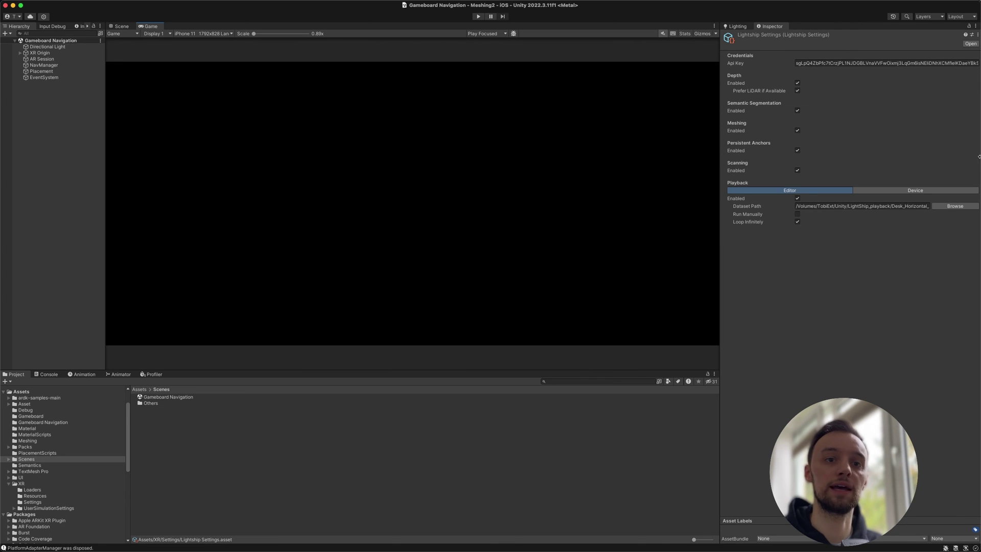
drag(903, 206, 916, 222)
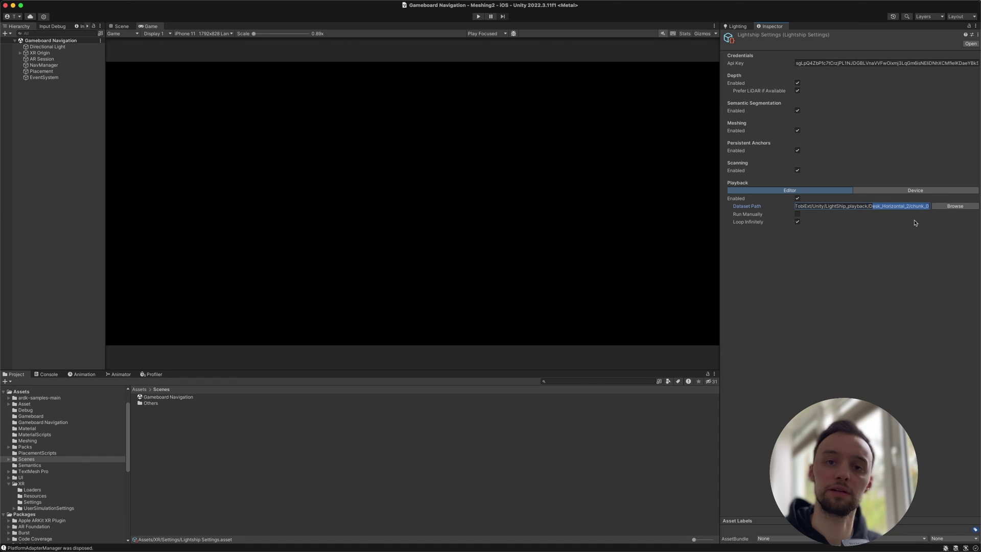
click(541, 169)
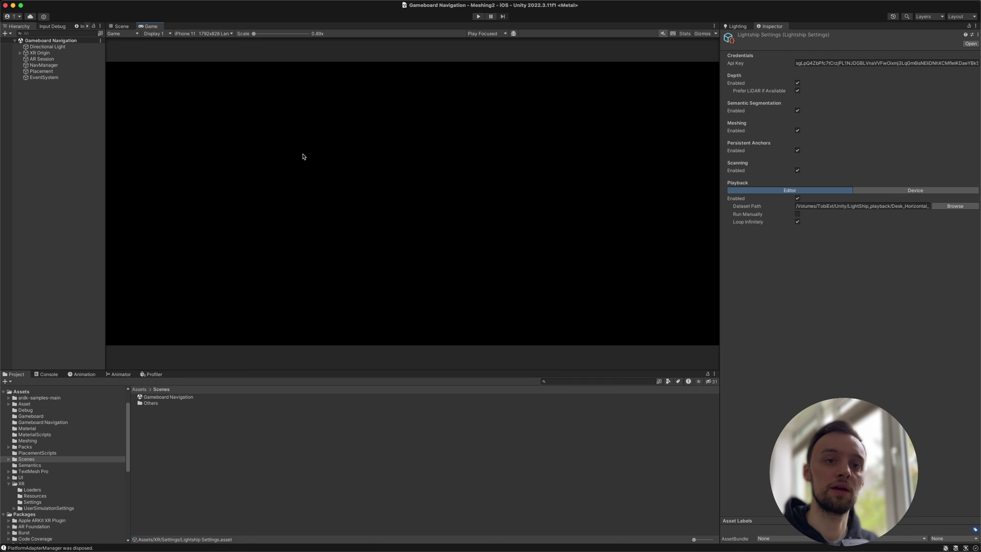
click(224, 34)
click(212, 96)
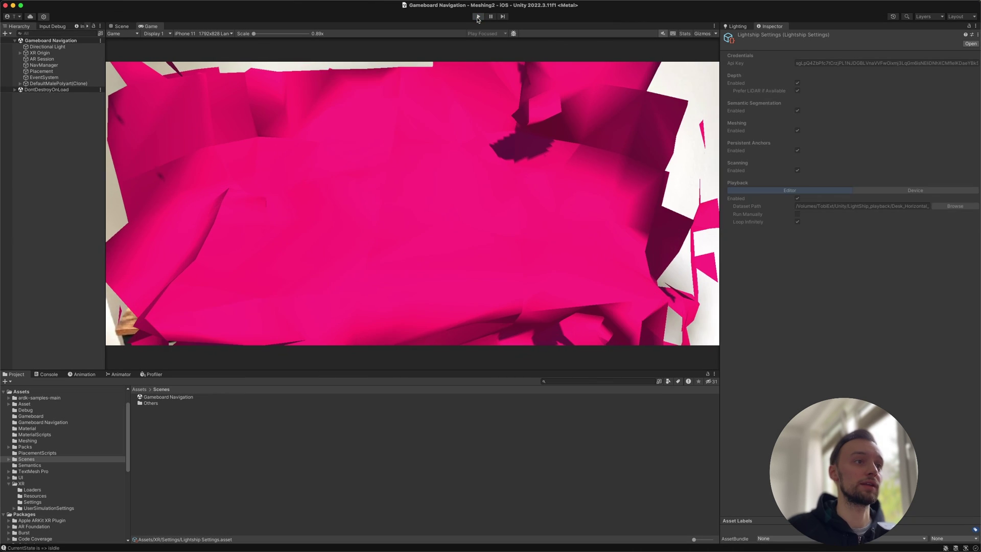
click(479, 17)
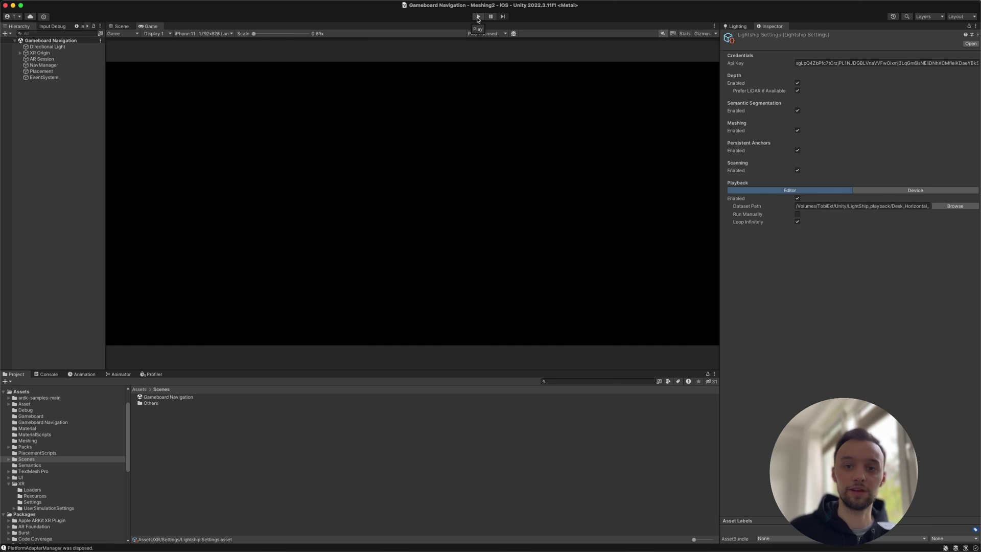